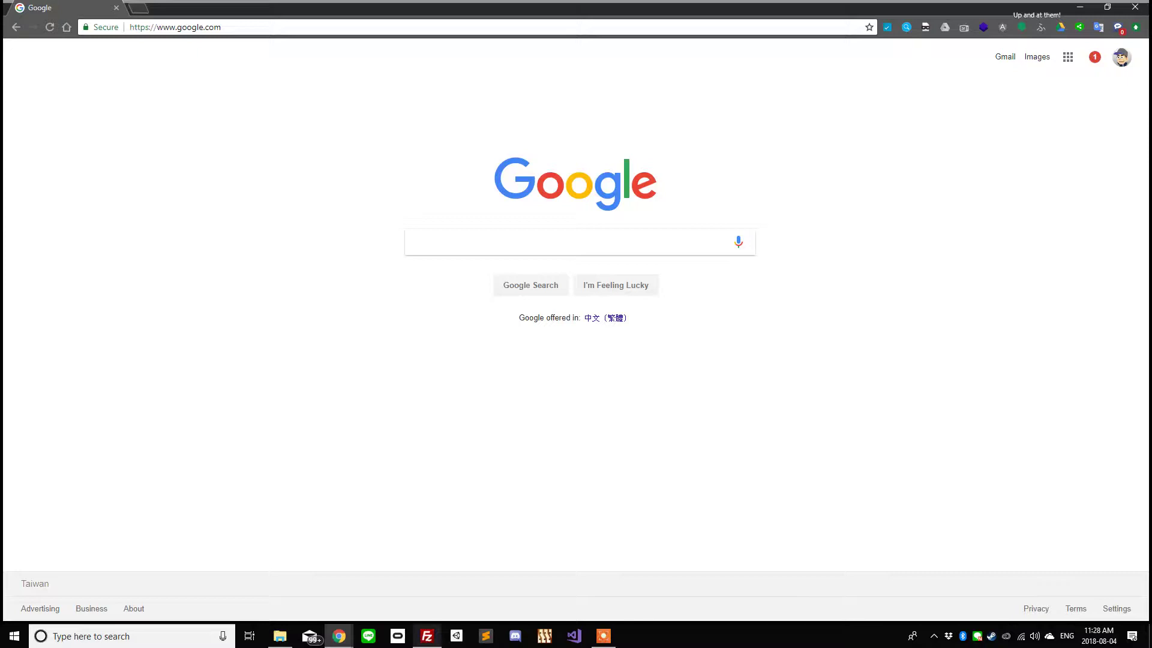
In Unity Hub, start a new 3D project named ProjectorWarp2018, fixing the mistyped 2017.
left_click(457, 636)
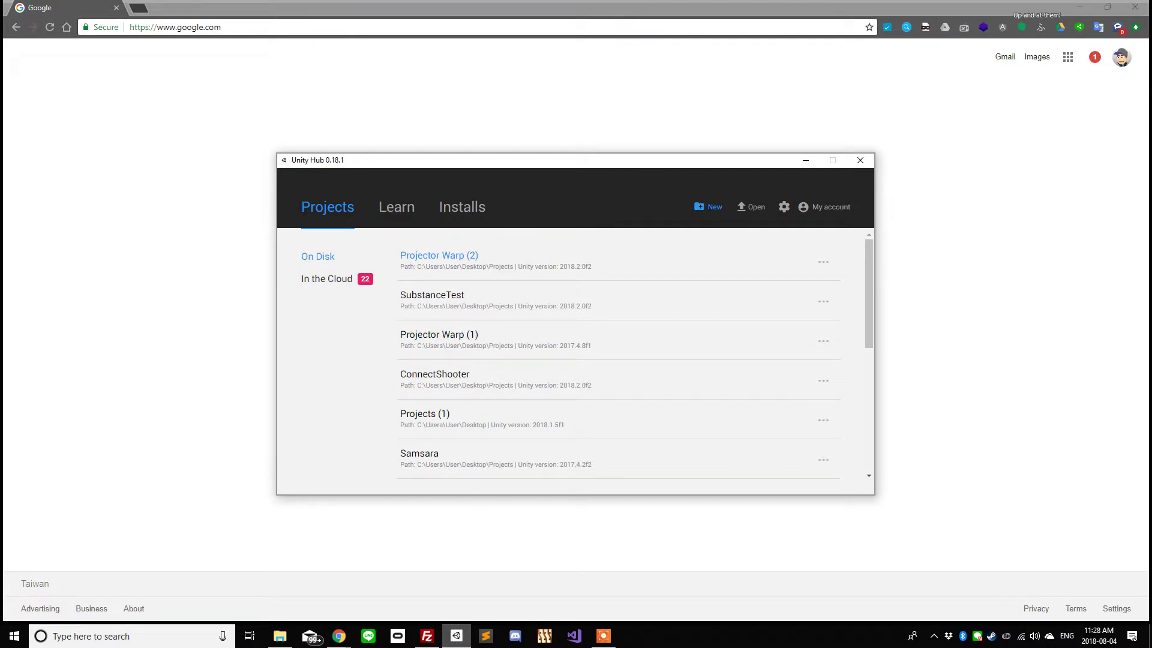
left_click(710, 207)
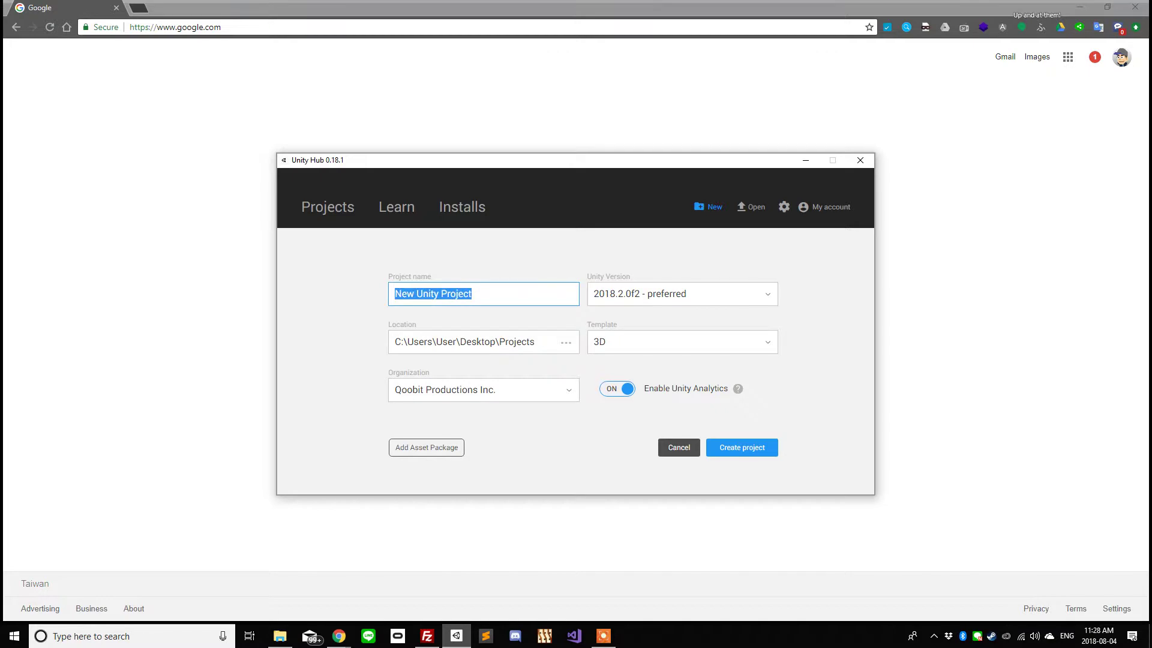
type("Projector")
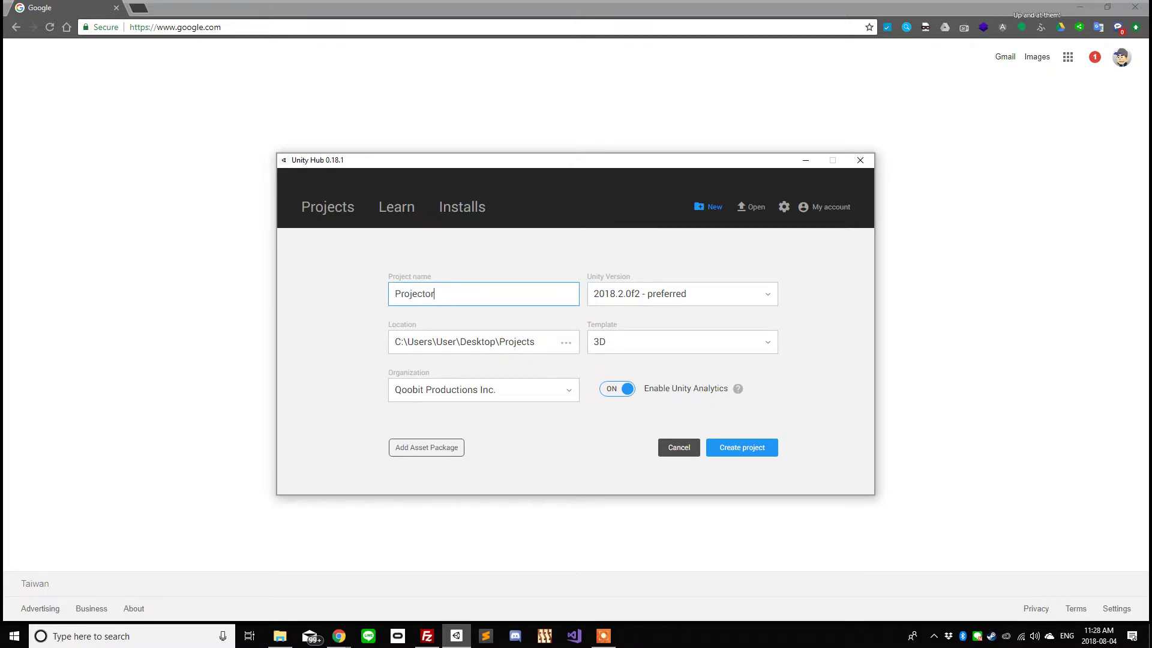
type("Warp2017")
key("BackSpace")
type("8")
Create the ProjectorWarp2018 project and let the editor load its SampleScene.
left_click(742, 447)
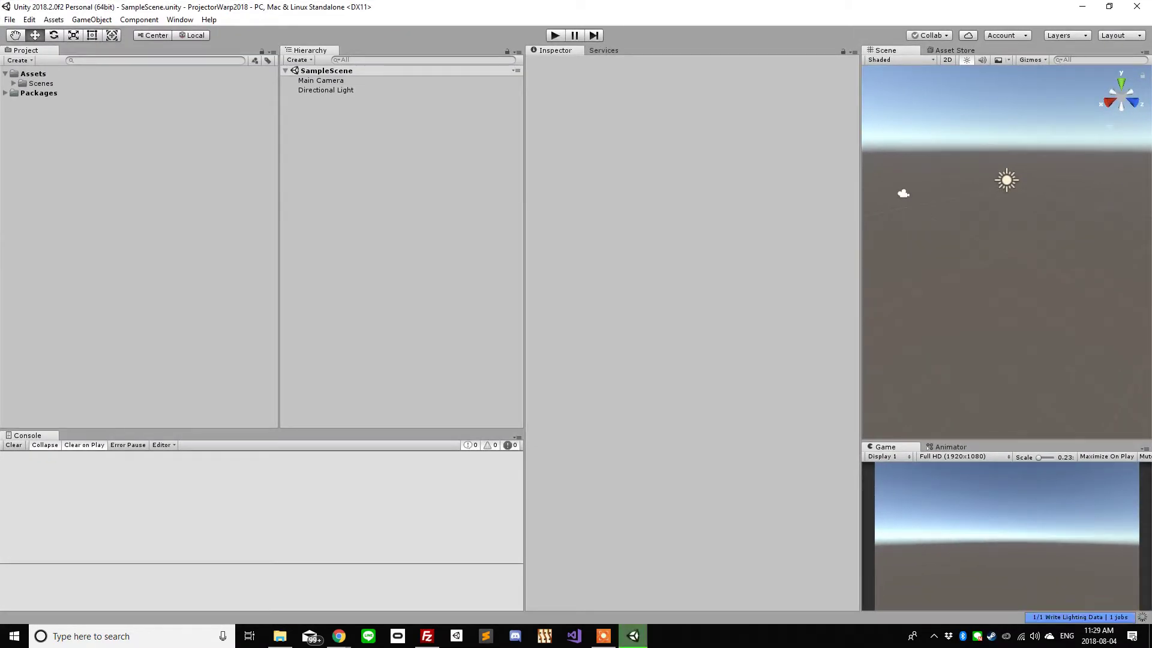
Import all contents of ProjectorWarp-v1.04.unitypackage from the Desktop.
key("alt+Tab")
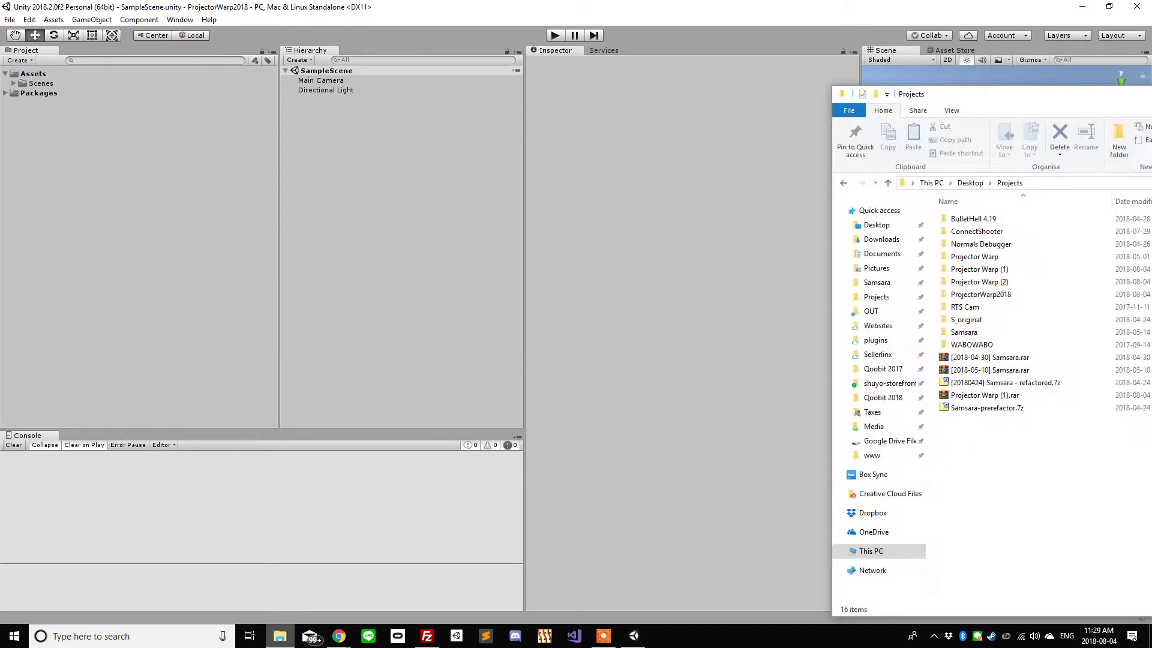
left_click(876, 225)
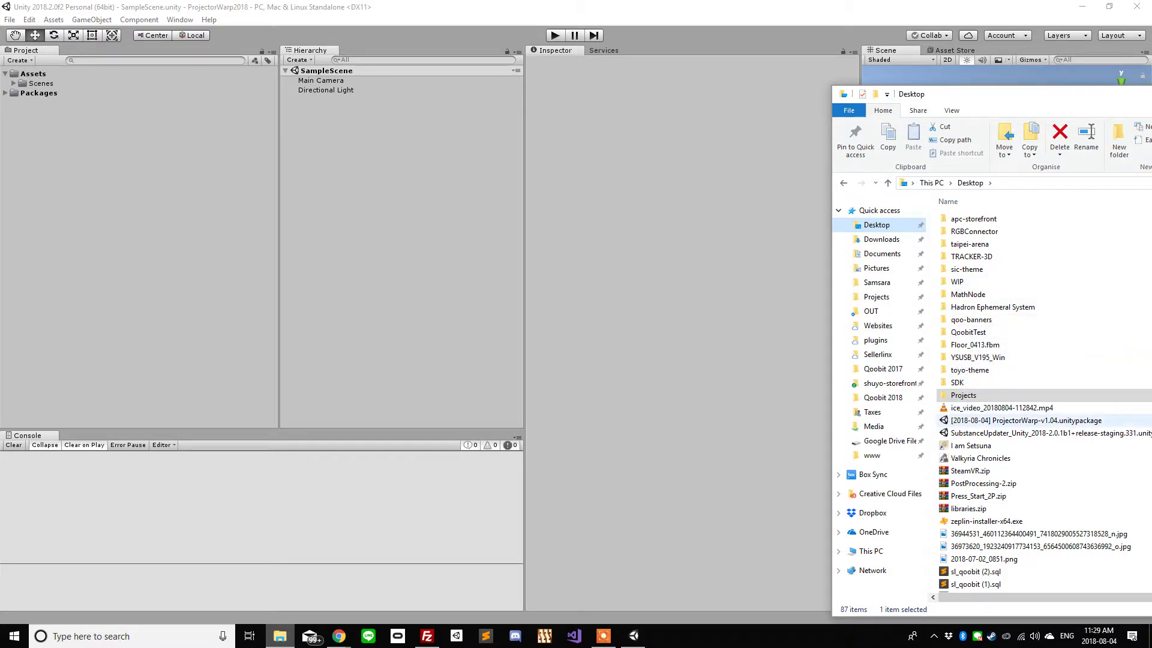
left_click(1026, 421)
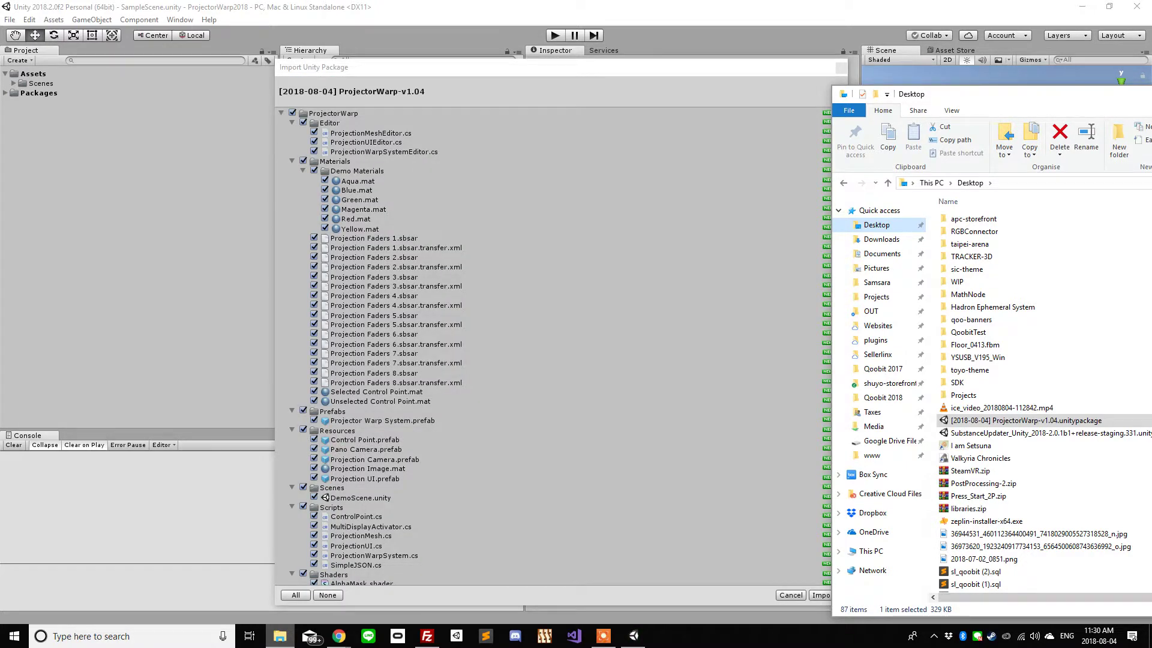
key("Return")
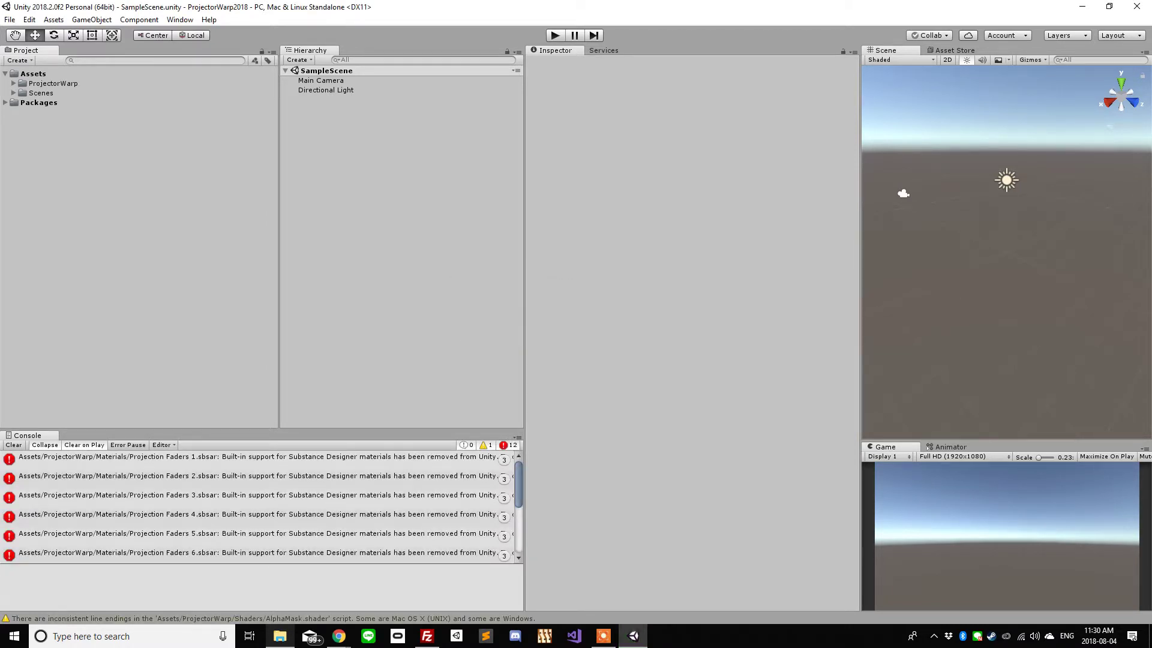
Look over the Substance errors in the Console, then open the Asset Store with Ctrl+9.
scroll(261, 507, "down", 5)
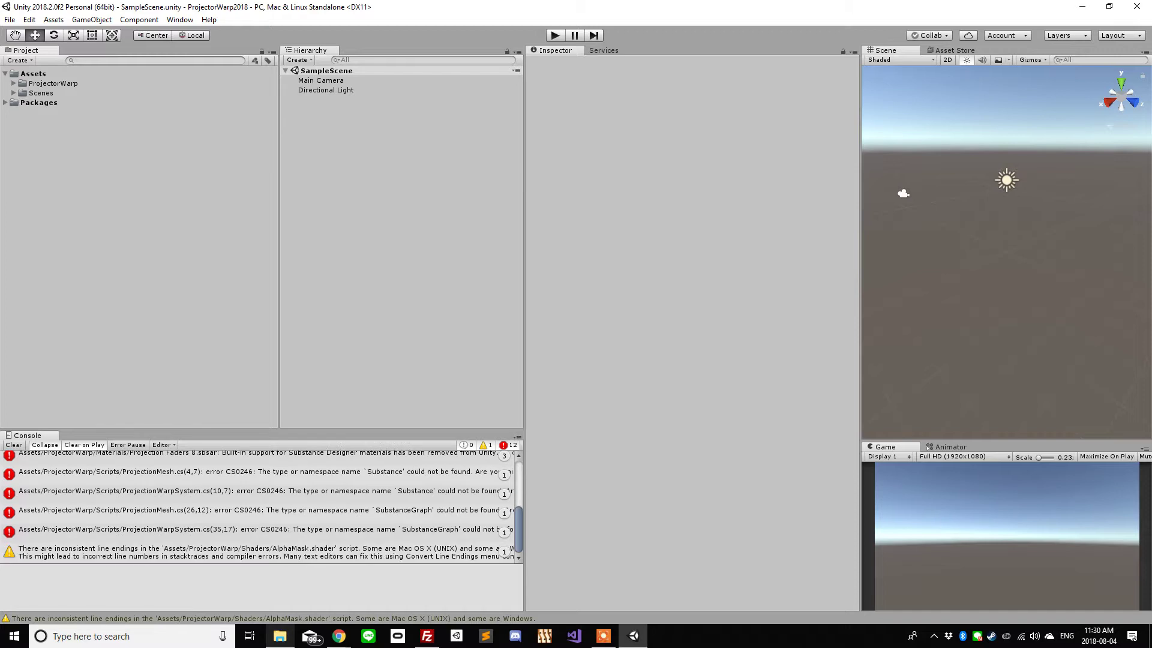
scroll(262, 507, "up", 5)
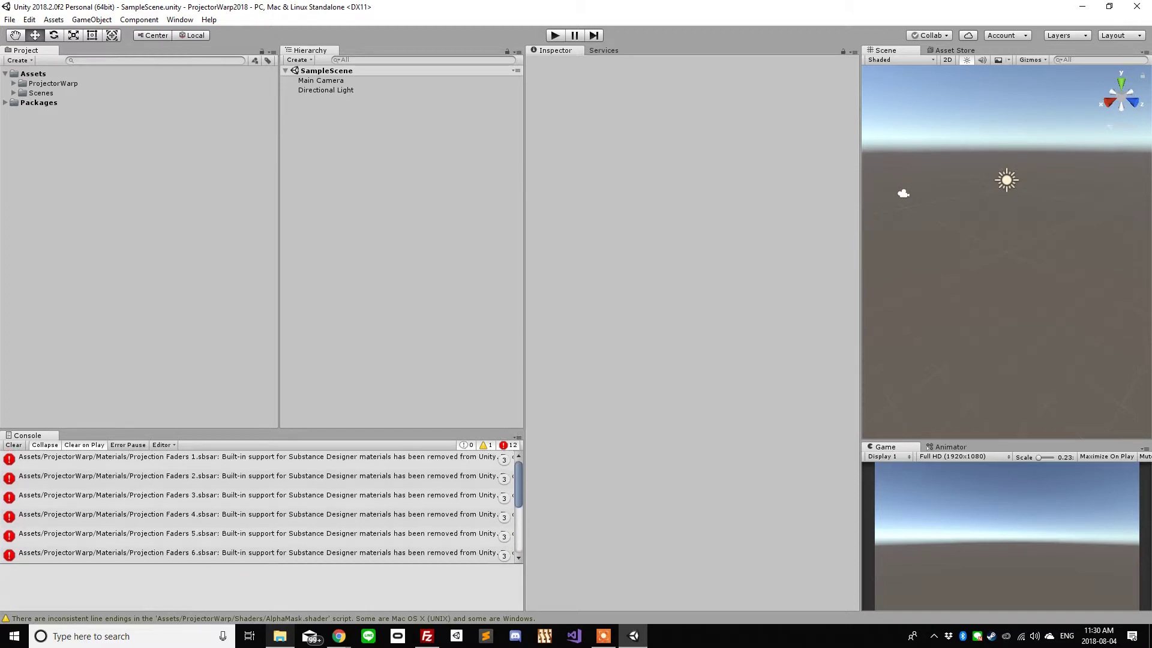
key("ctrl+9")
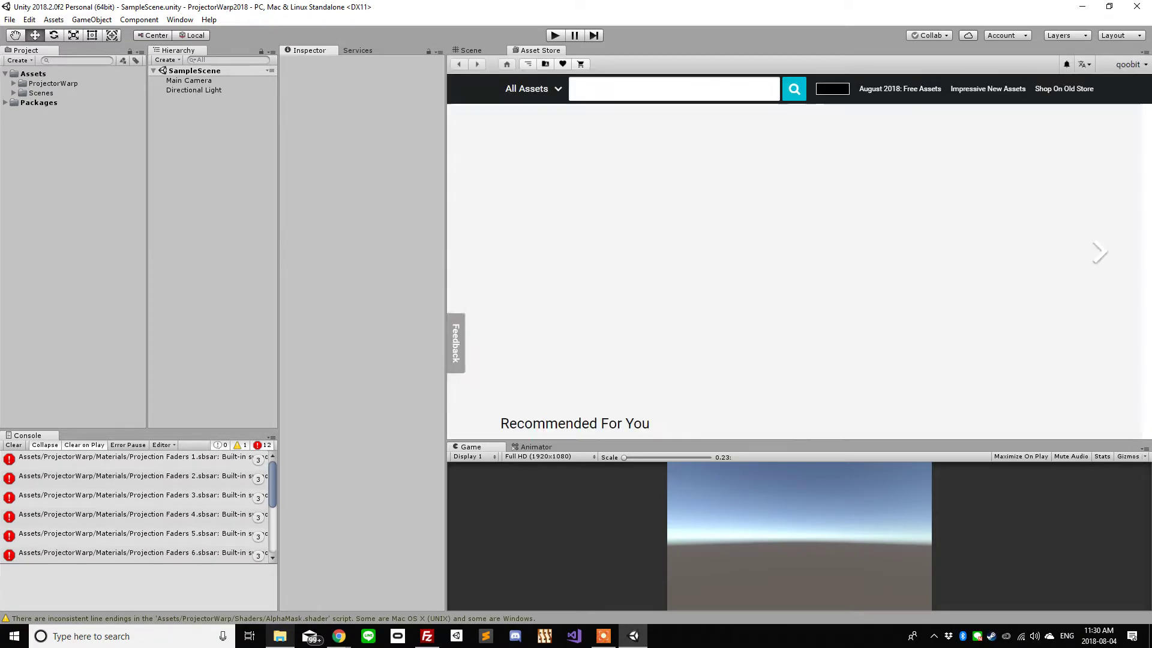
Search the Asset Store for 'substance' and import the full Substance in Unity package.
type("substance")
key("Return")
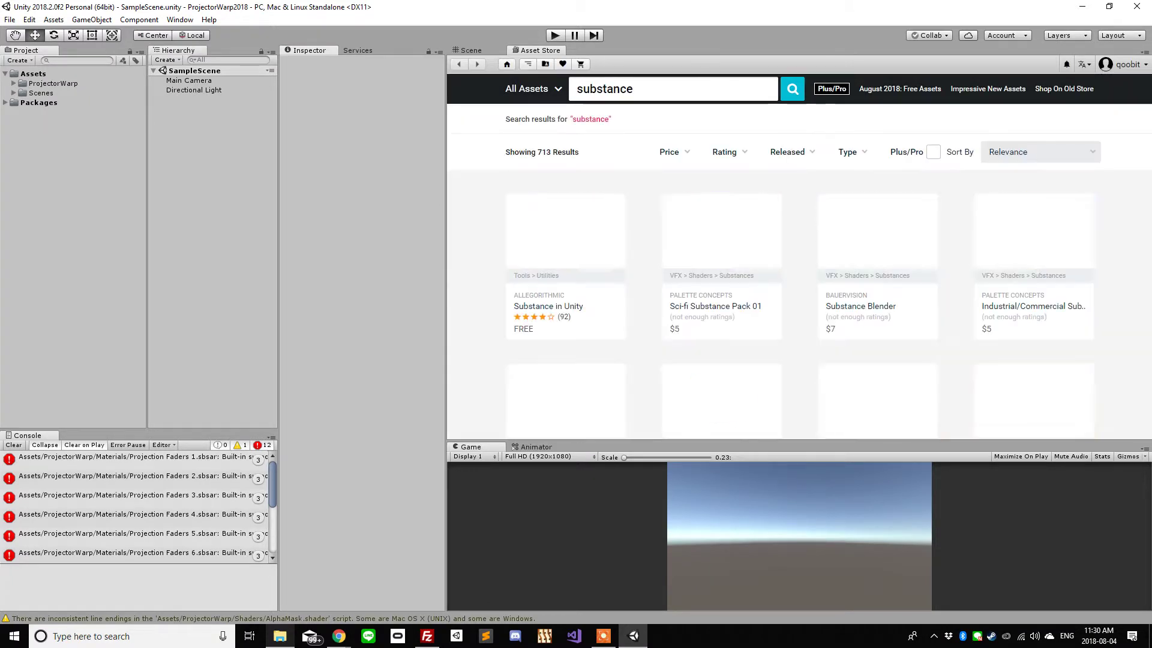
left_click(565, 252)
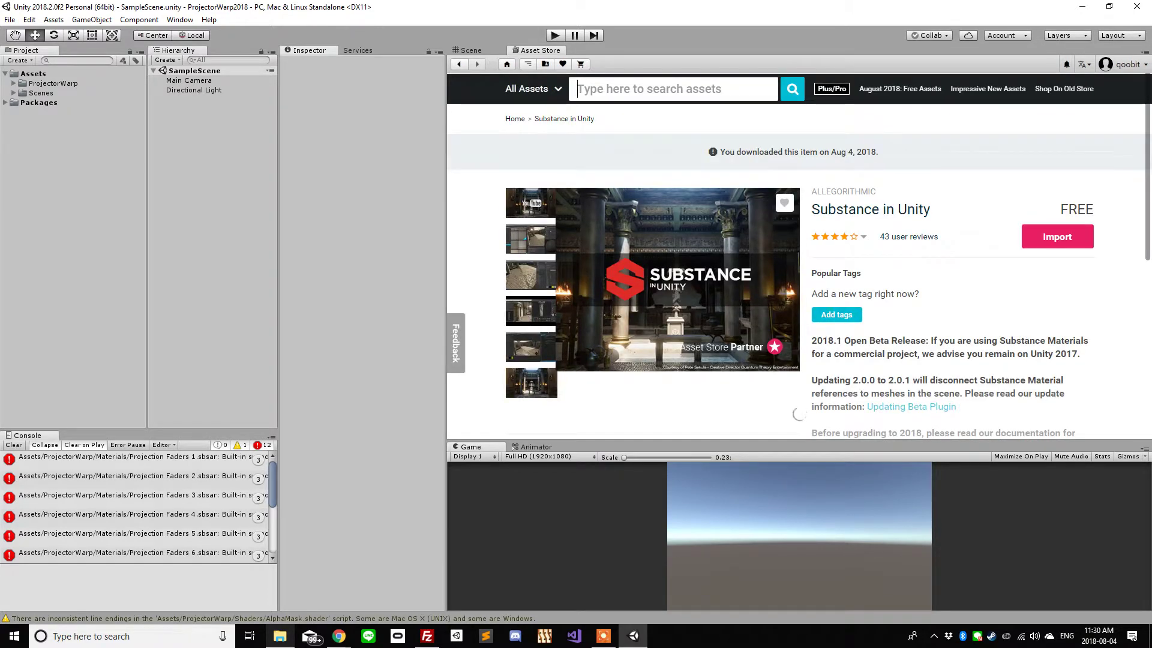
left_click(1057, 237)
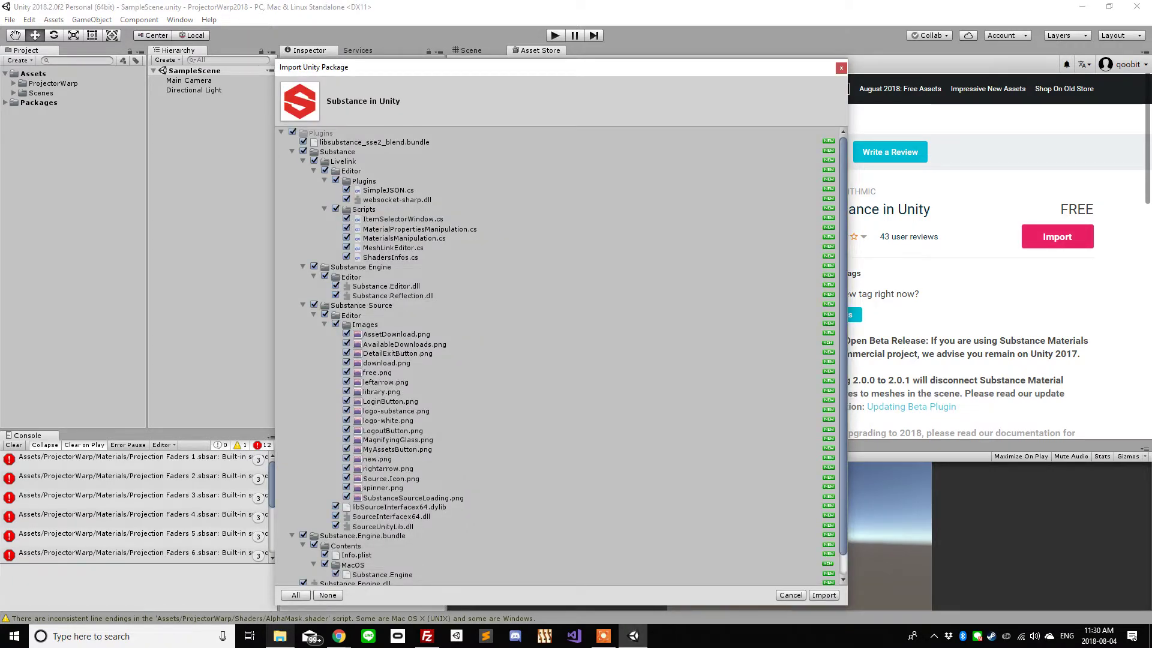
left_click(823, 595)
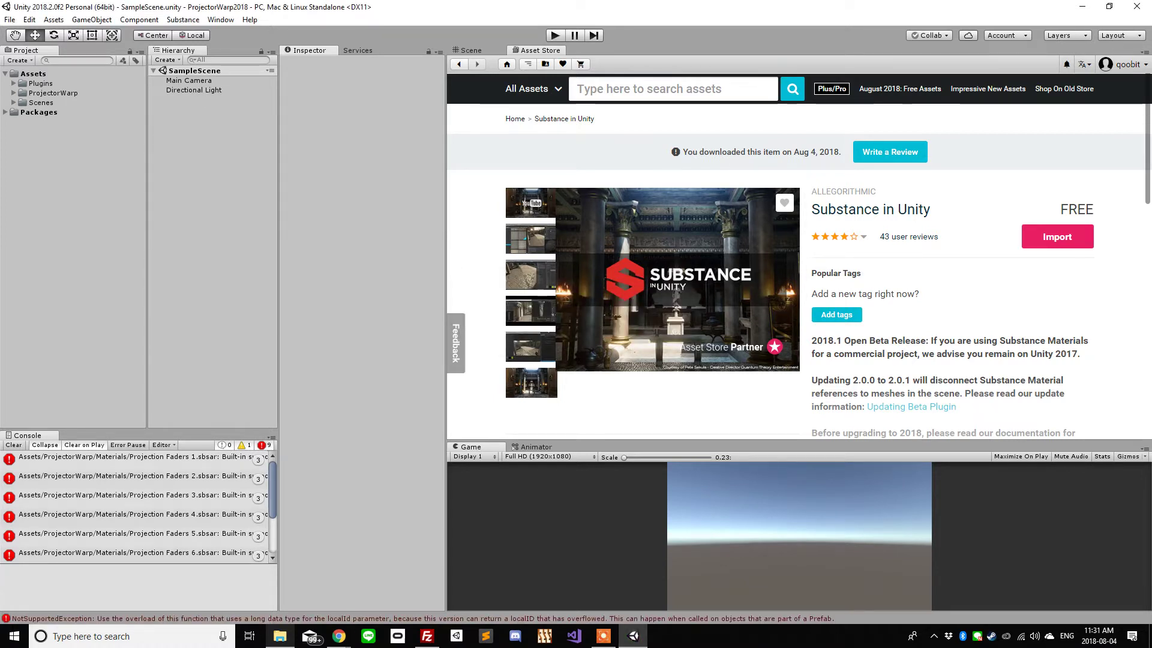
Clear the Console and open DemoScene from the ProjectorWarp Scenes folder.
left_click(13, 445)
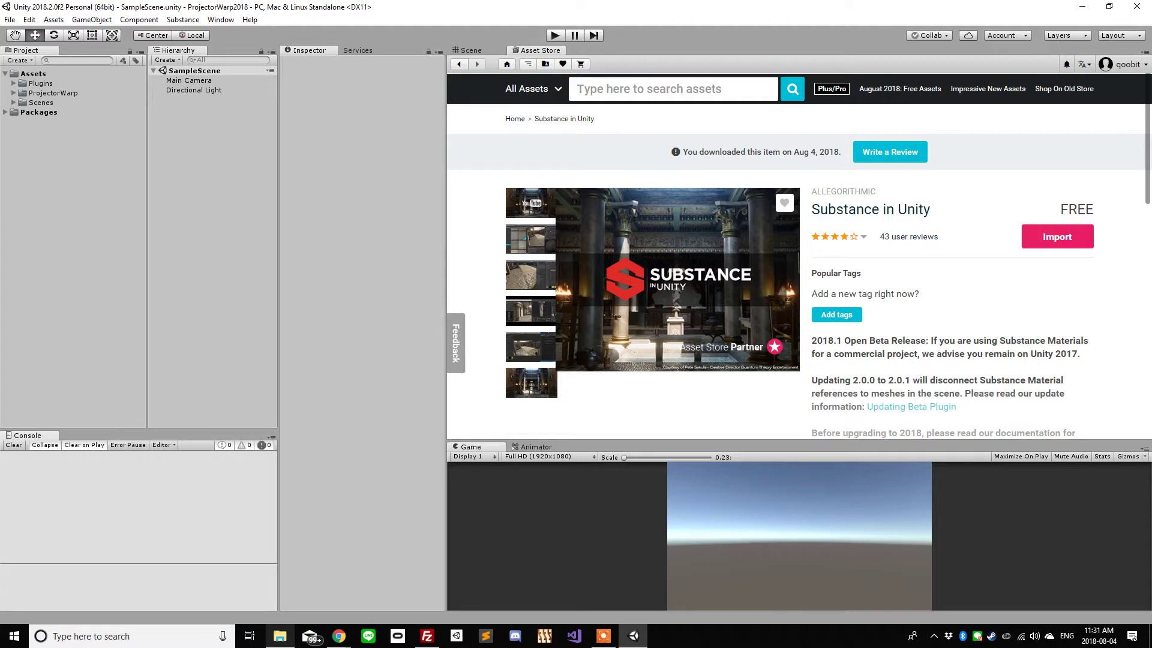
left_click(13, 93)
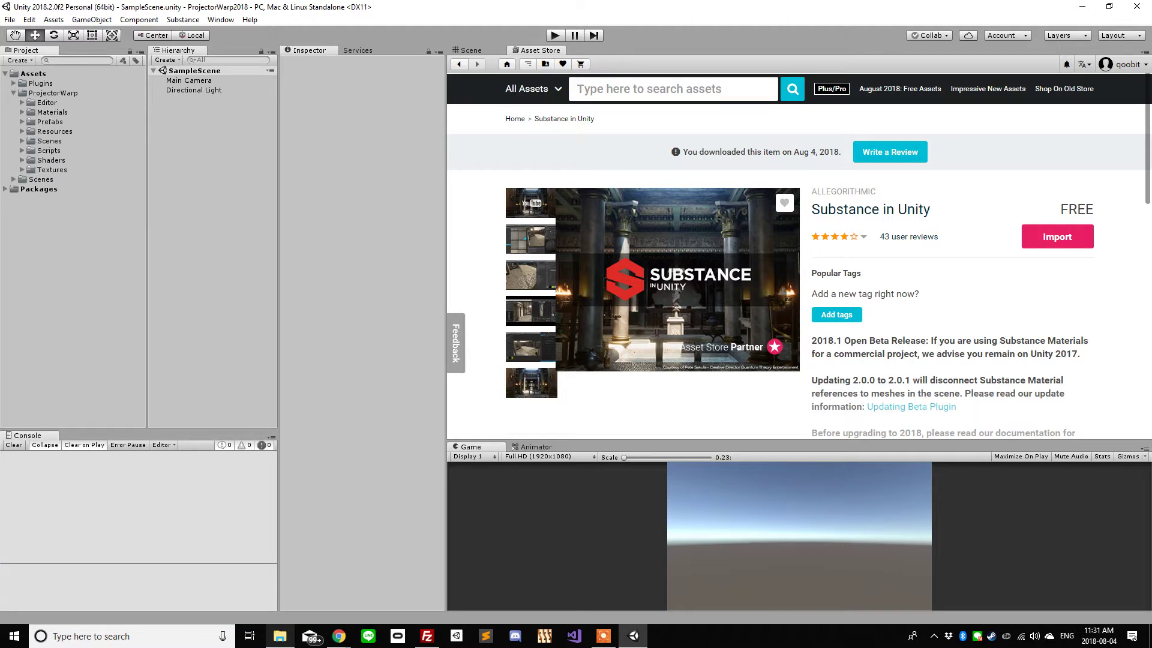
left_click(22, 141)
left_click(66, 150)
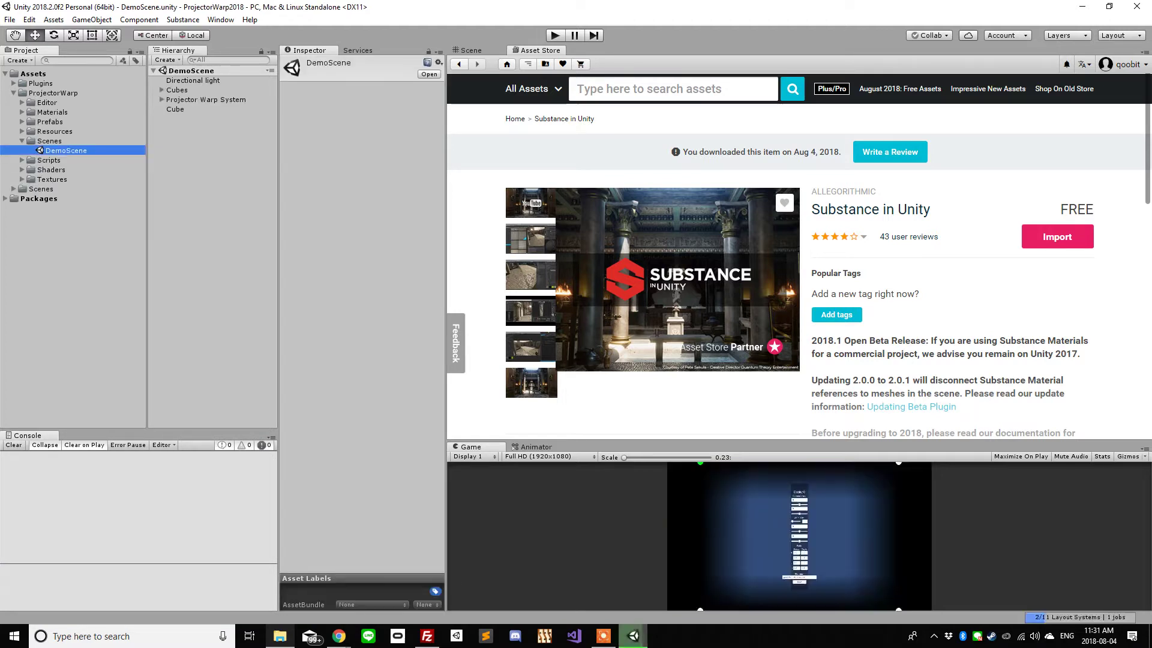
In the Scene view, remove the default Cube from DemoScene.
left_click(468, 50)
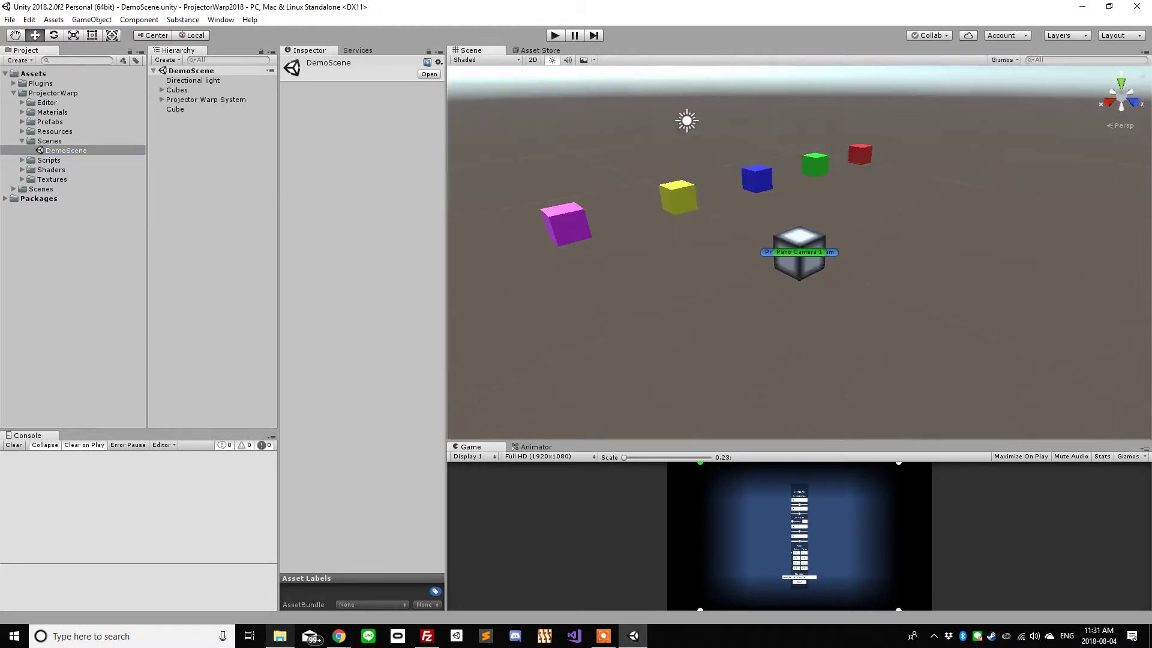
scroll(799, 252, "up", 5)
left_click(812, 227)
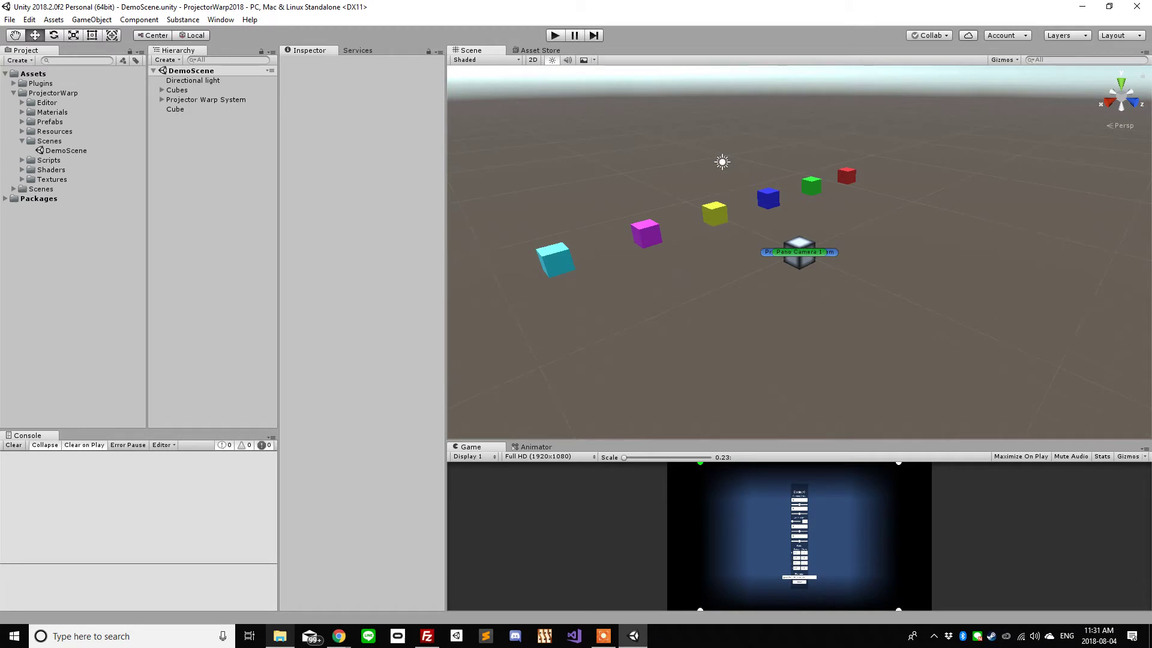
key("ctrl+z")
Expand the Projector Warp System hierarchy to reveal Pano Cameras, Projection Cameras and Calibration Canvas.
left_click(206, 99)
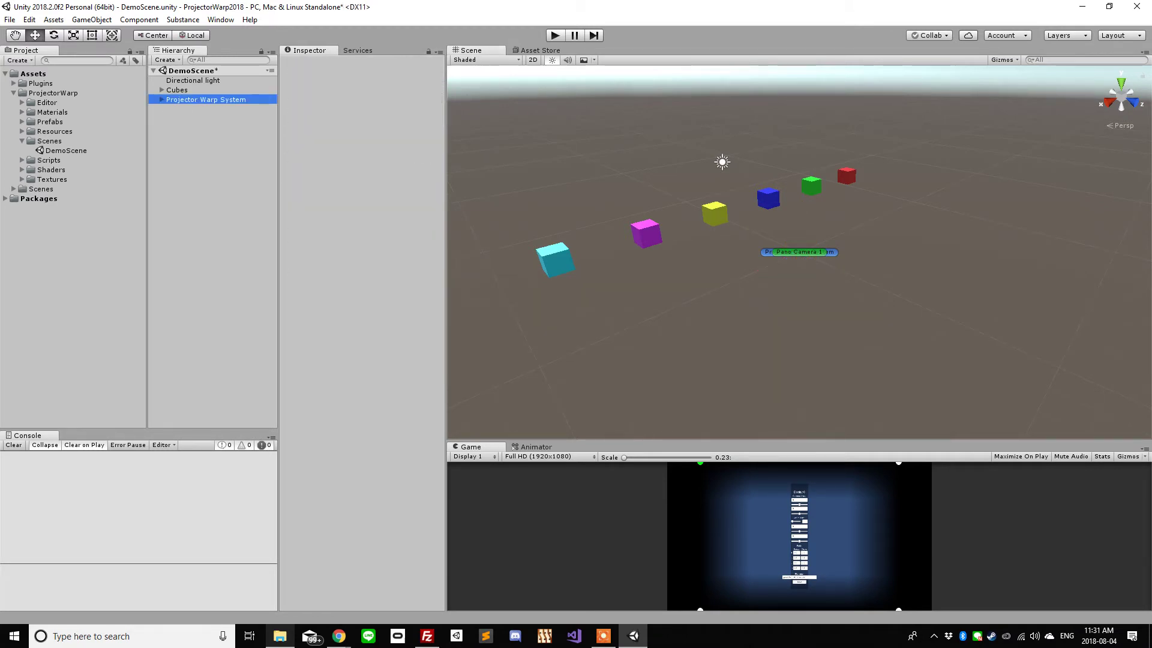
left_click(162, 99)
left_click(200, 118)
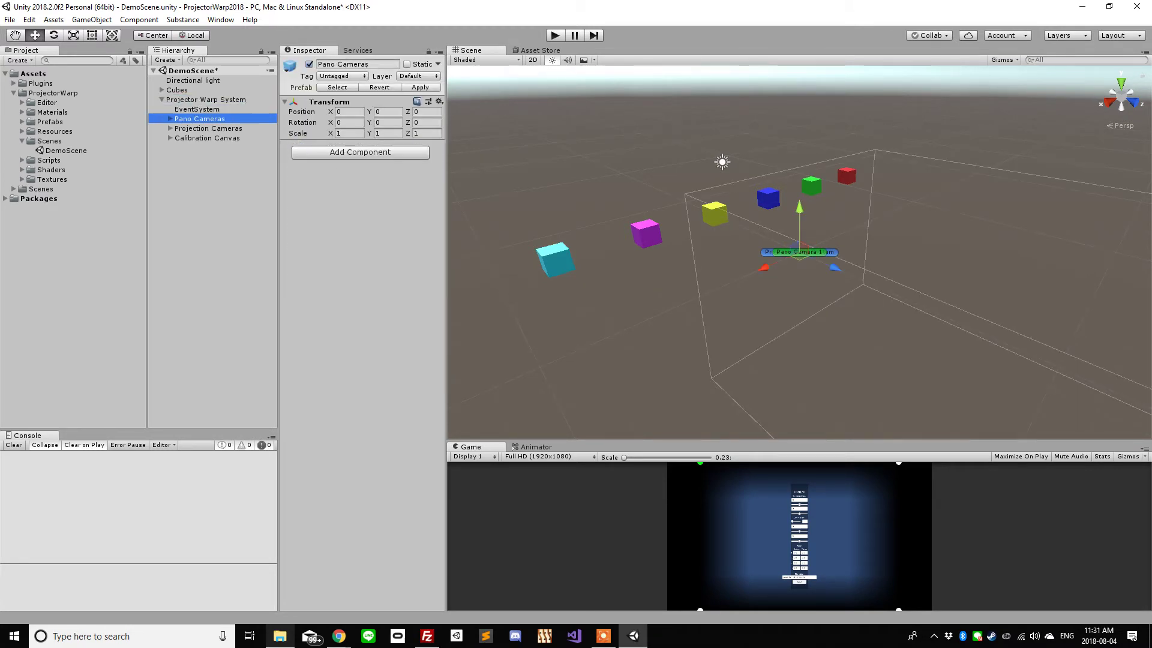
key("Right")
key("Down")
key("Down")
key("Right")
key("Down")
key("Down")
key("Right")
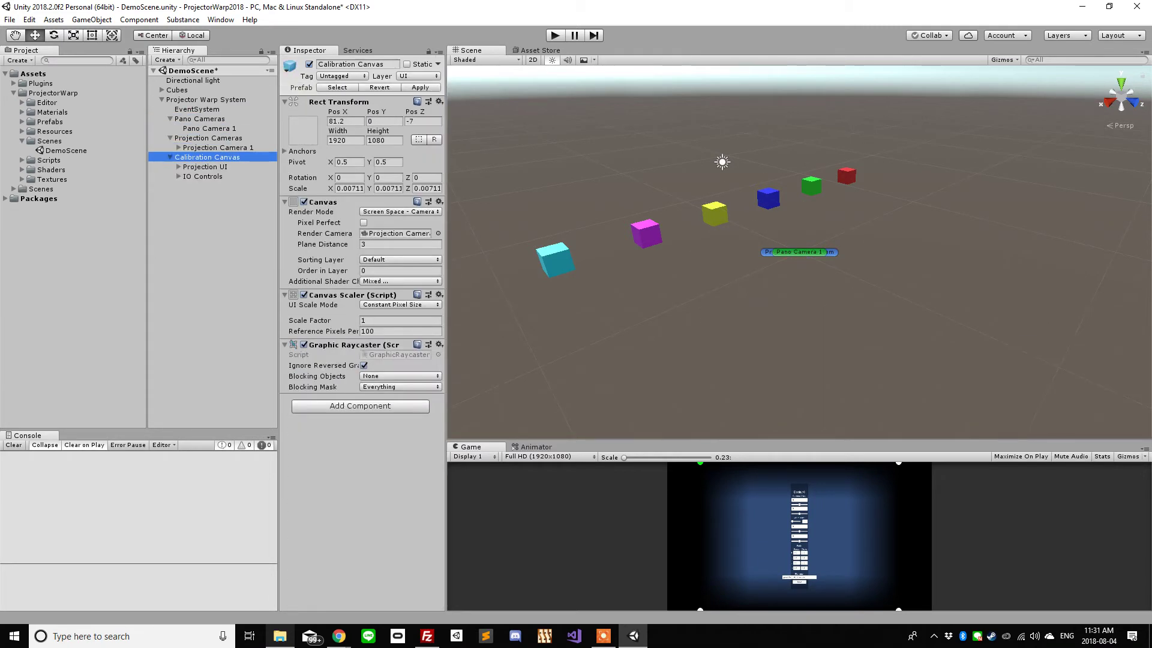
left_click(200, 118)
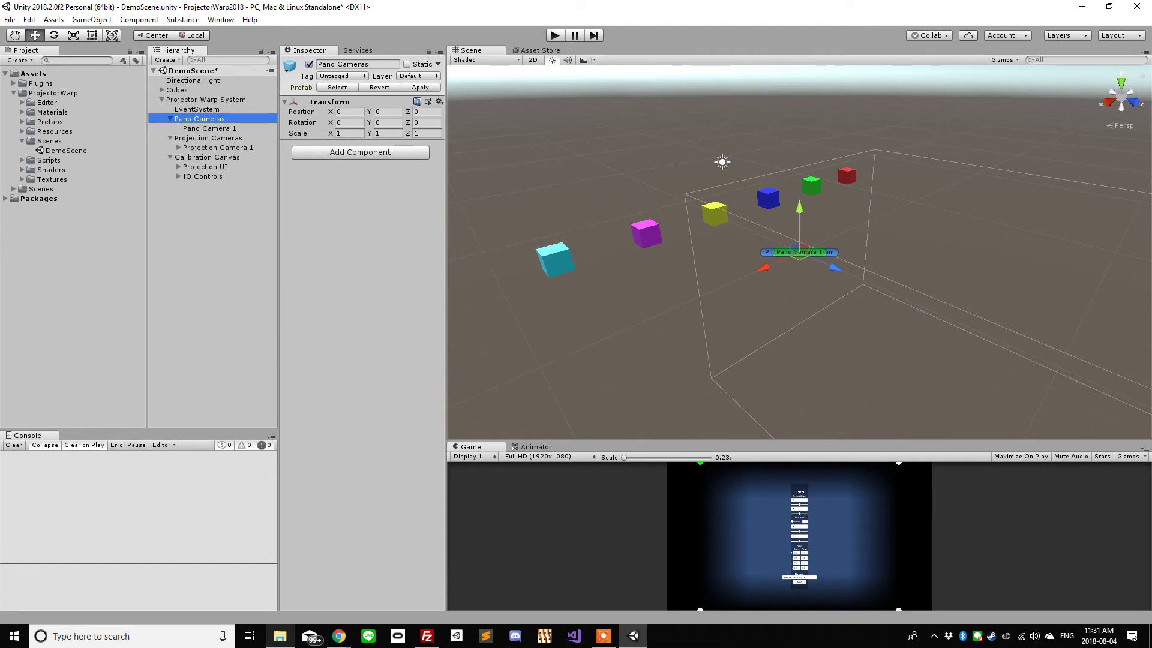
Set Projection Camera 1's Top Fade Range to 0.43, then reselect Projector Warp System.
left_click(214, 147)
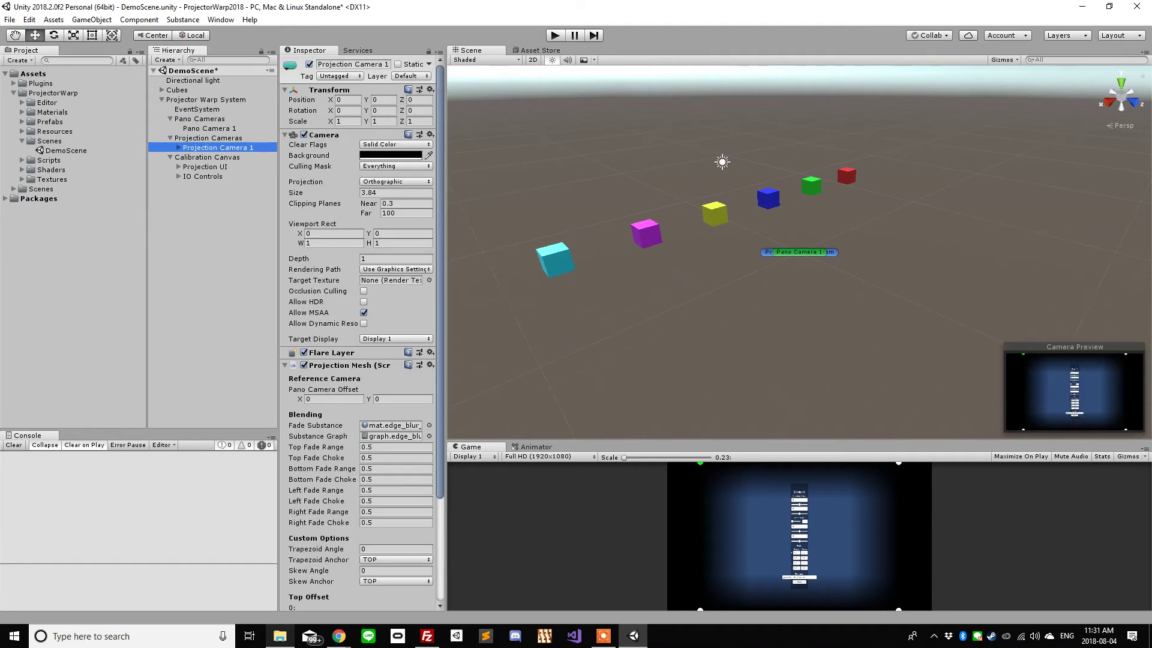
left_click(396, 447)
type("0.25")
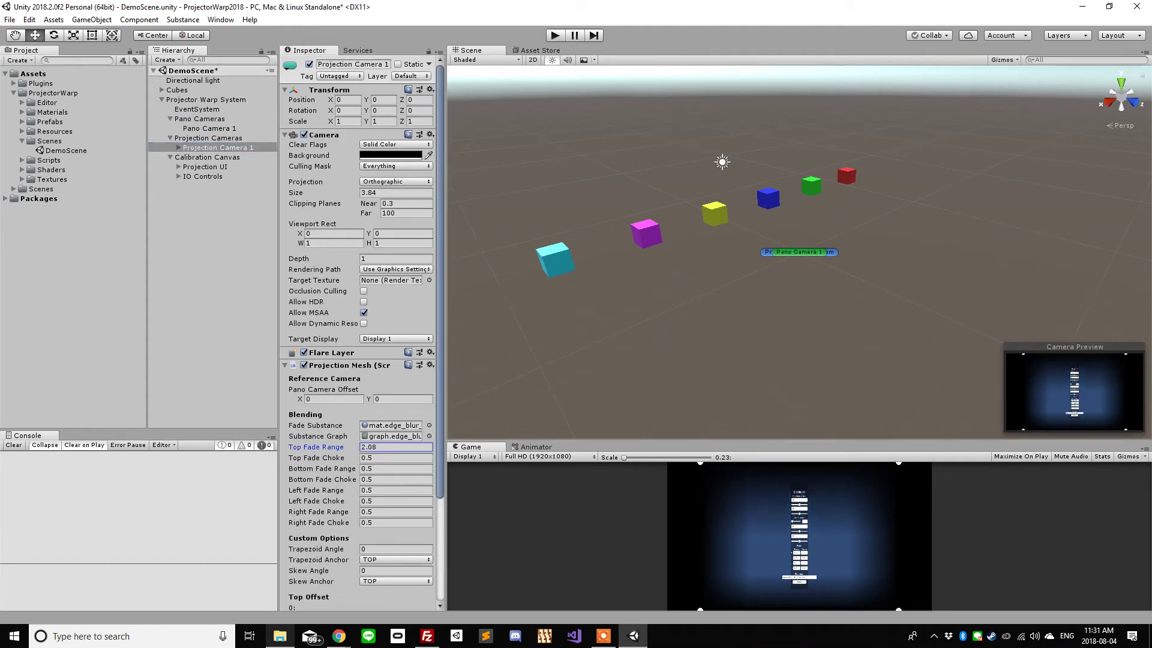
key("BackSpace")
key("BackSpace")
type("43")
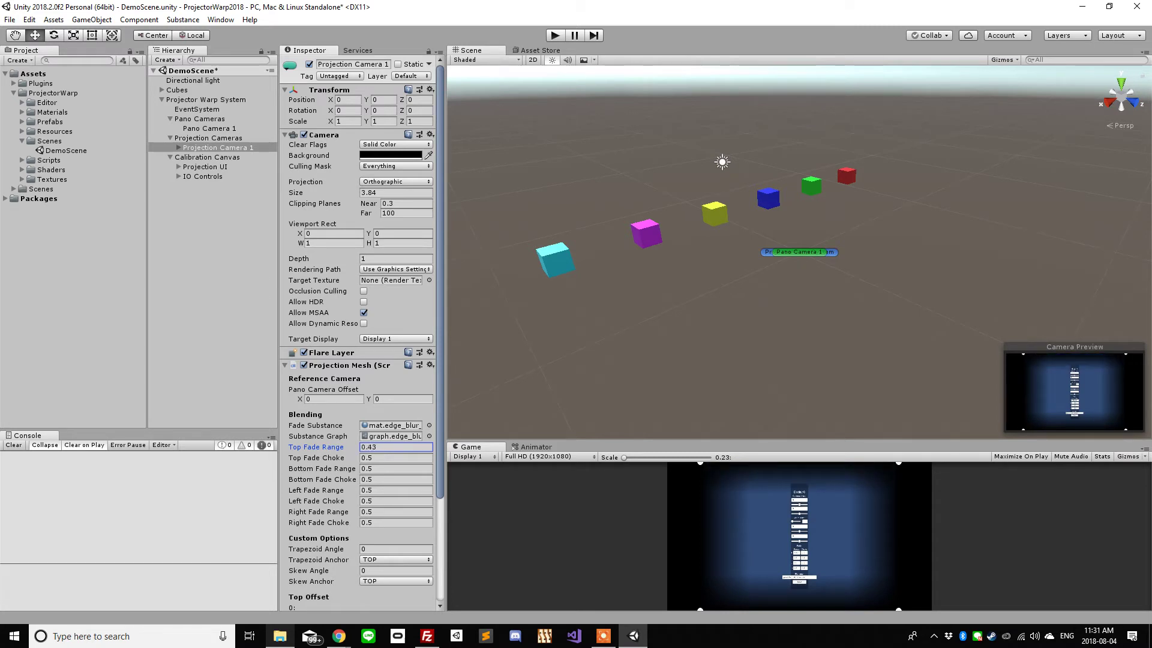
left_click(206, 99)
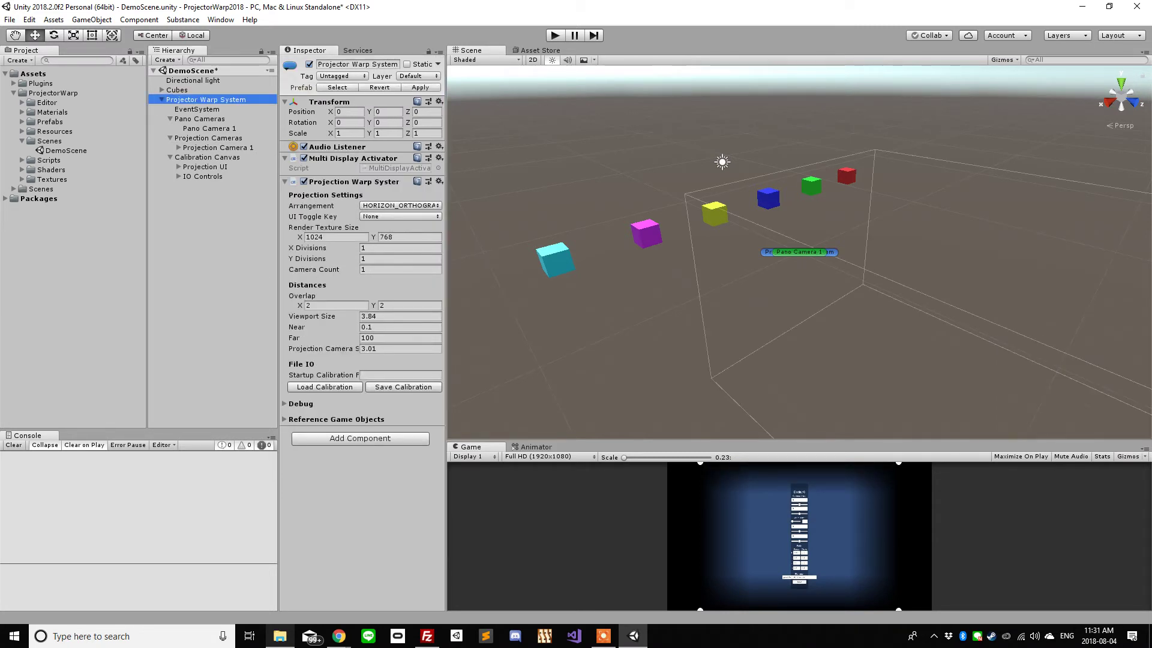
Set Camera Count to 8 and enlarge the Game view to show all eight displays.
left_click(400, 270)
type("8")
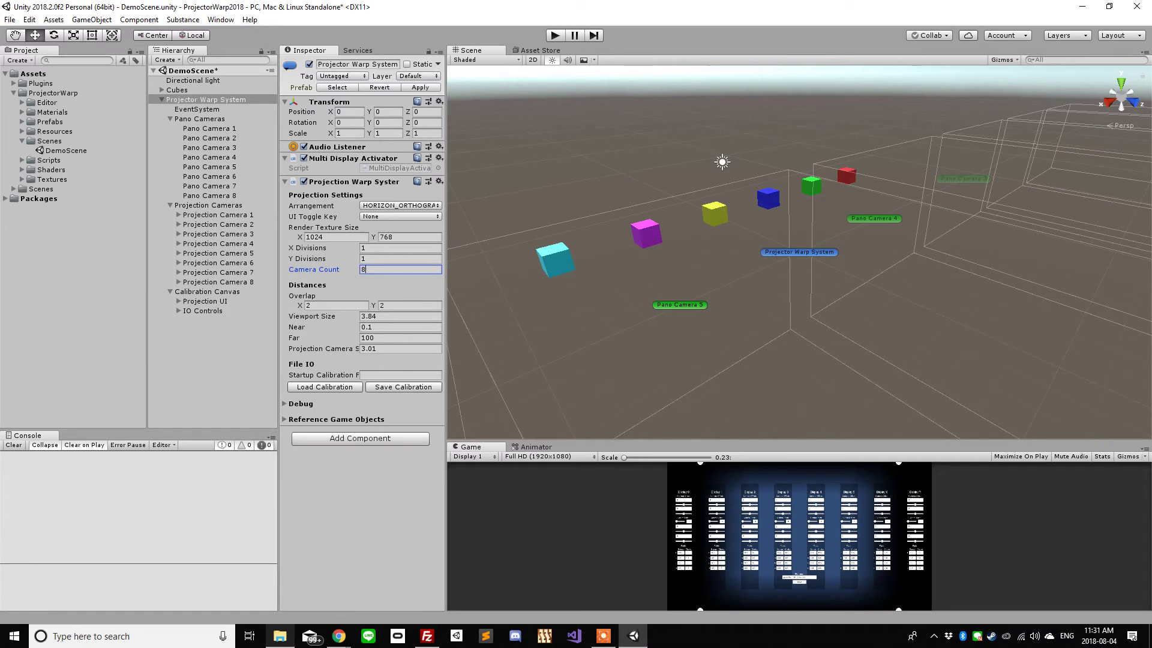
left_click_drag(798, 442, 798, 319)
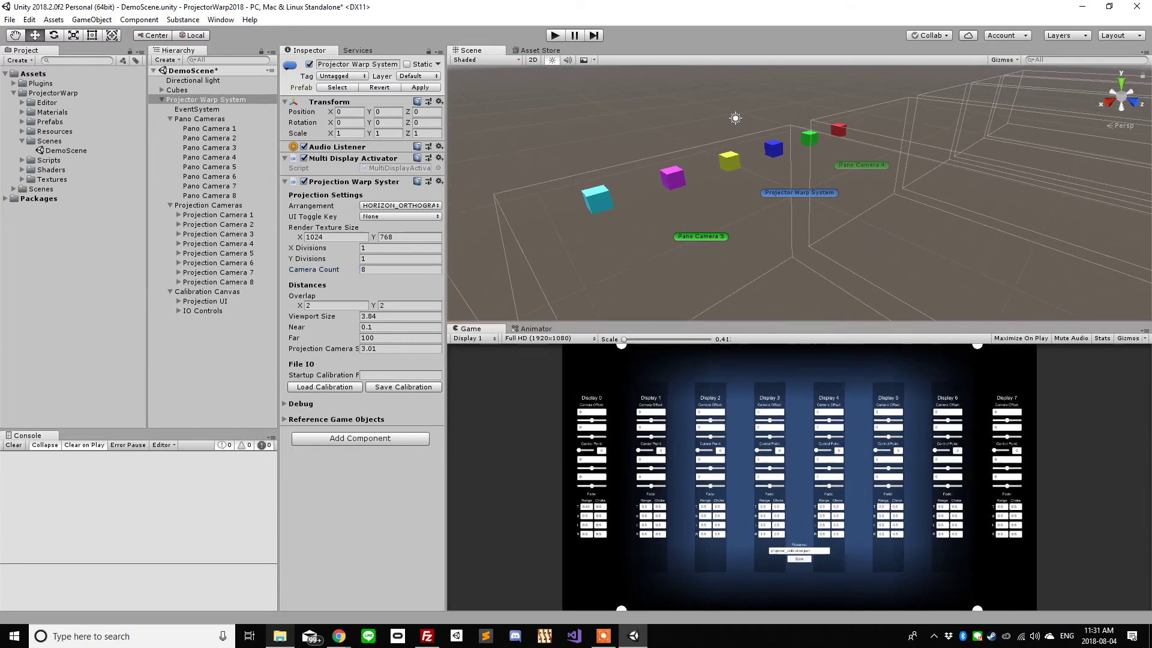
scroll(798, 198, "down", 10)
middle_click_drag(798, 240, 713, 147)
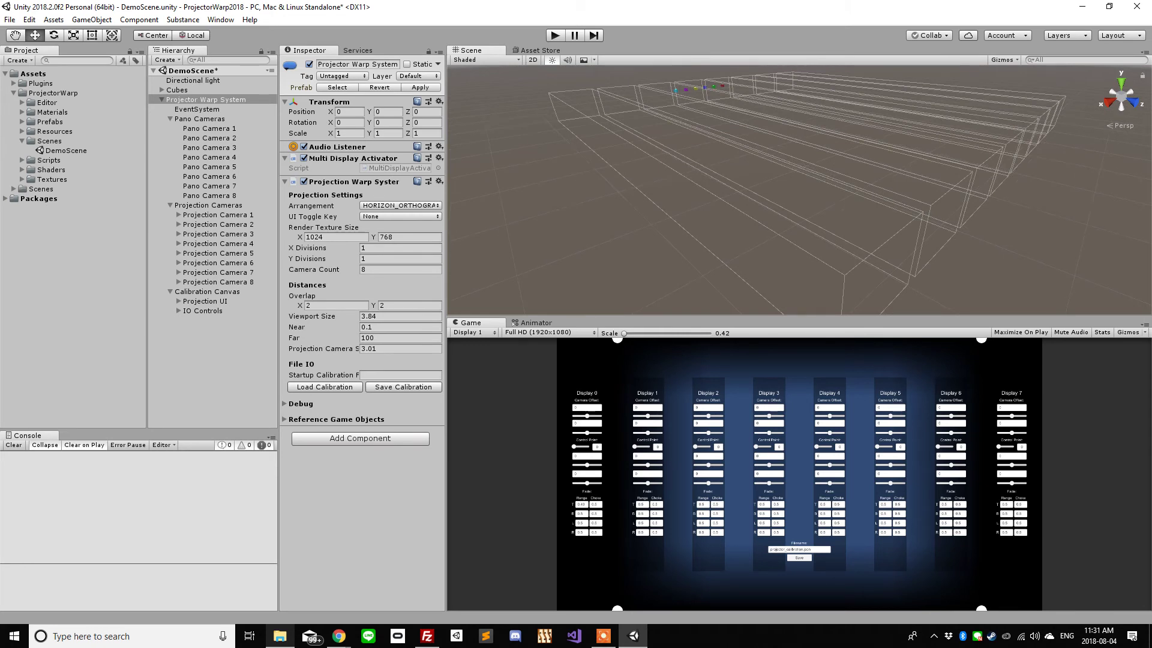
Set Projection Camera 1's Top Fade Range to 0.22.
left_click(218, 215)
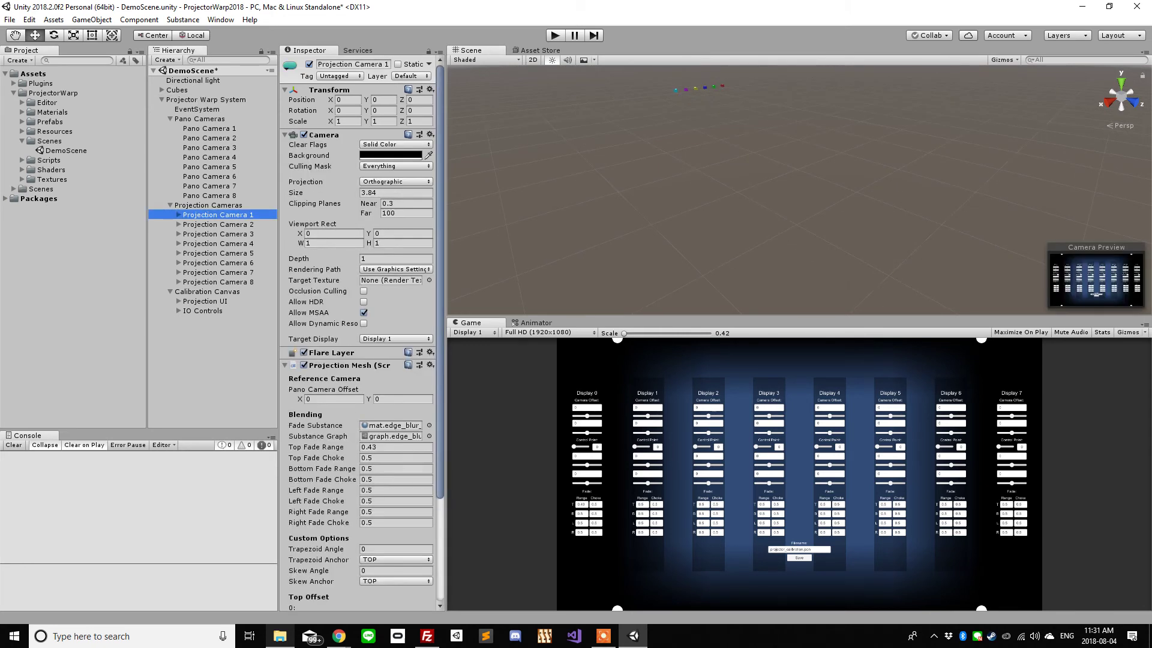
left_click(396, 447)
type("0.22")
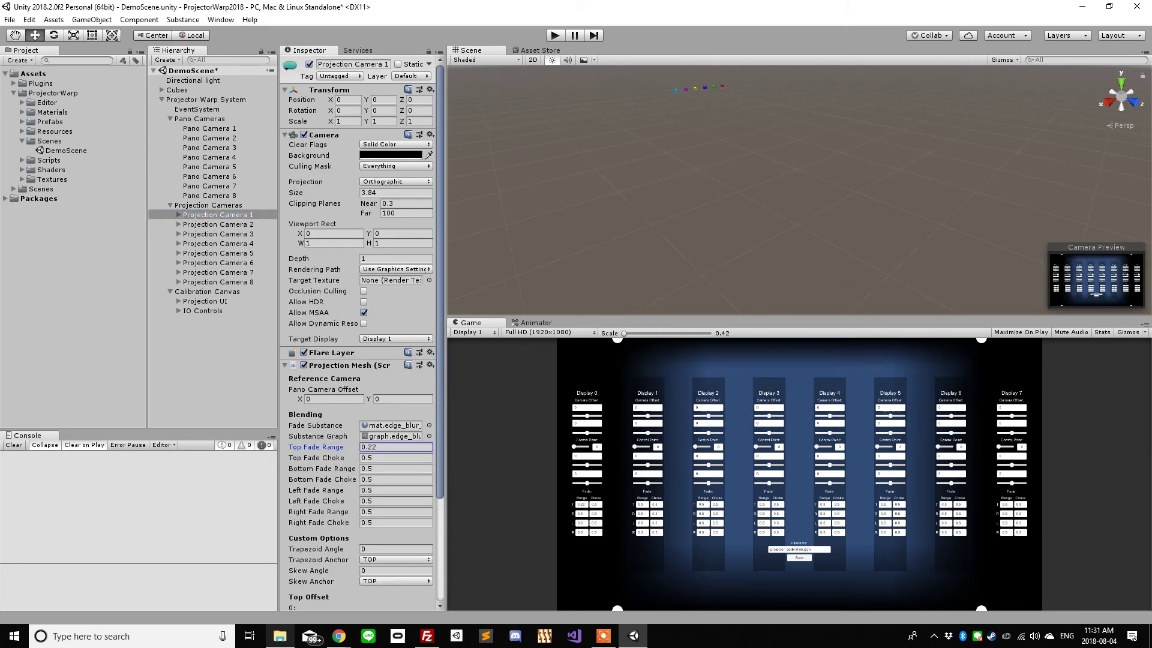
key("Return")
Preview Display 6 and set Projection Camera 6's Bottom Fade Range to 0.47.
left_click(474, 332)
left_click(480, 410)
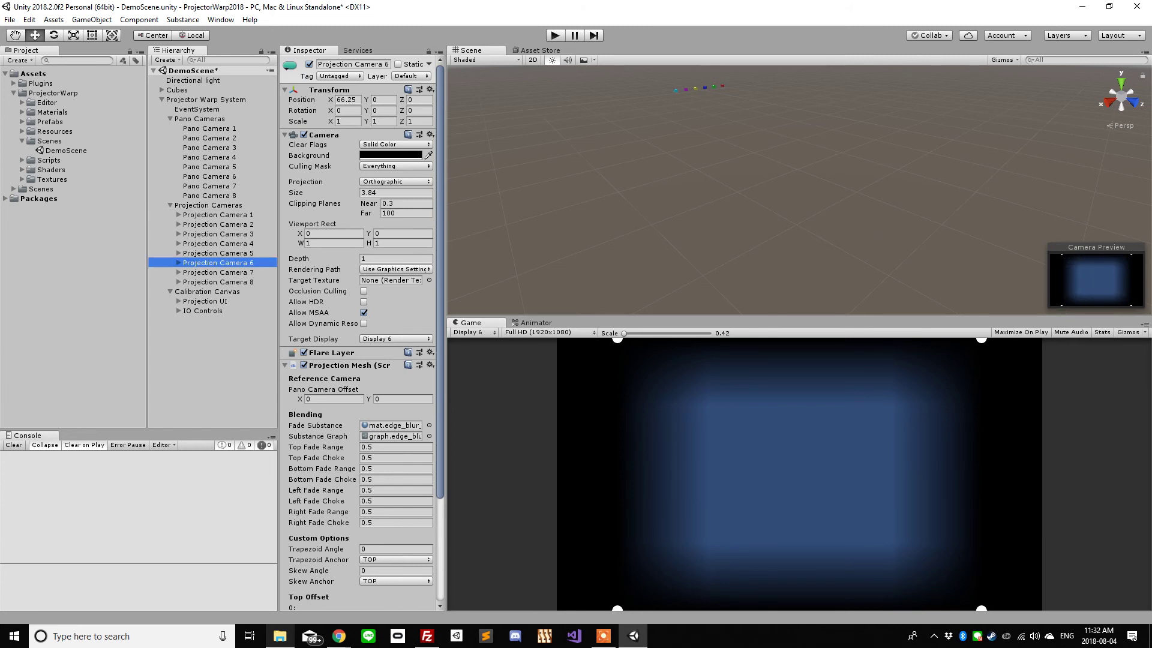
left_click(396, 469)
type("1.1")
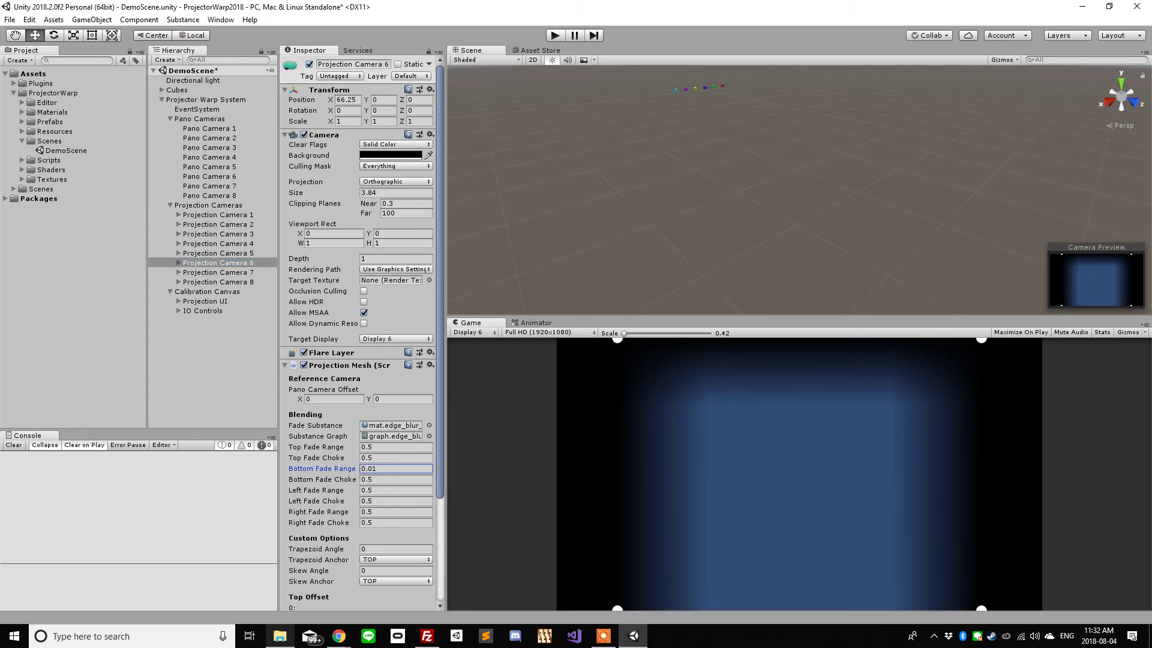
key("BackSpace")
key("BackSpace")
key("BackSpace")
type("0.47")
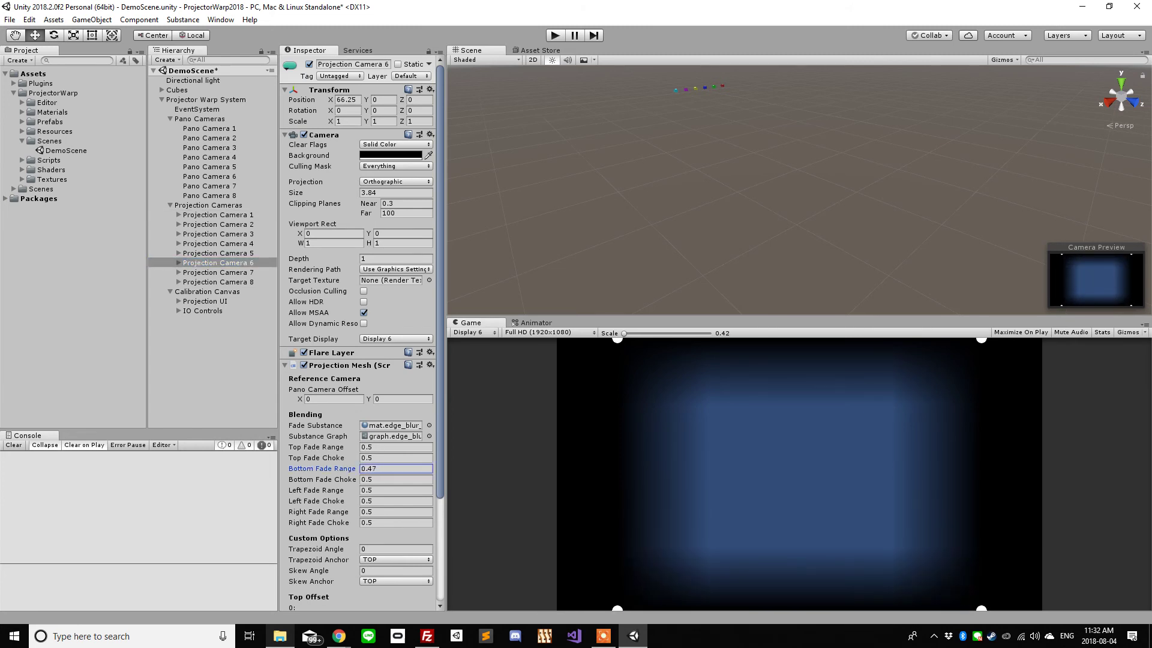